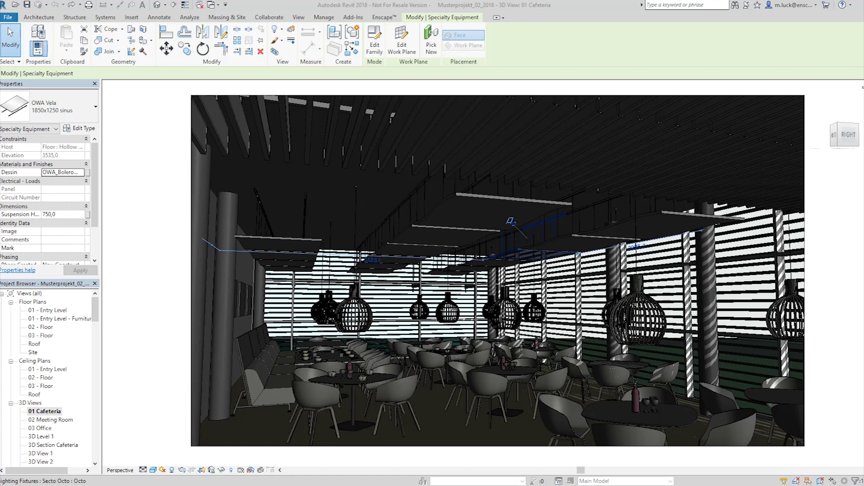
# Step: Switch the Revit ribbon to the Enscape tab with the 01 Cafeteria 3D view open
pyautogui.click(390, 20)
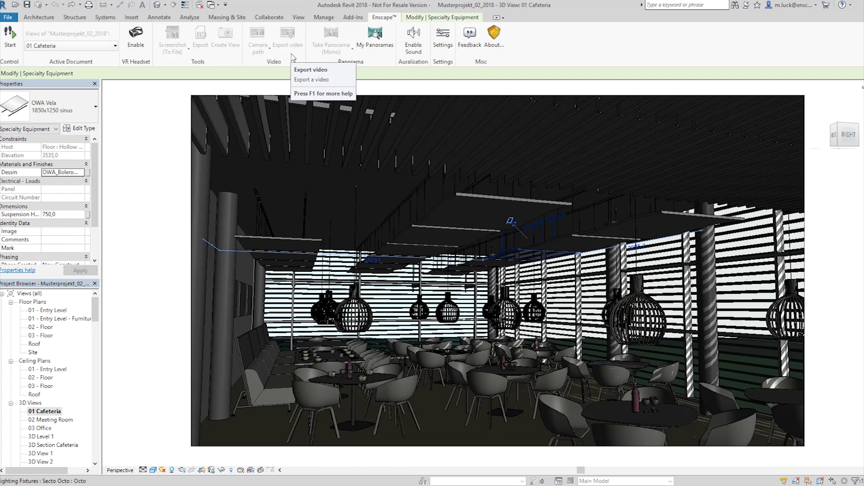
# Step: Choose 01 Cafeteria as the Enscape view and start the live rendering
pyautogui.click(105, 45)
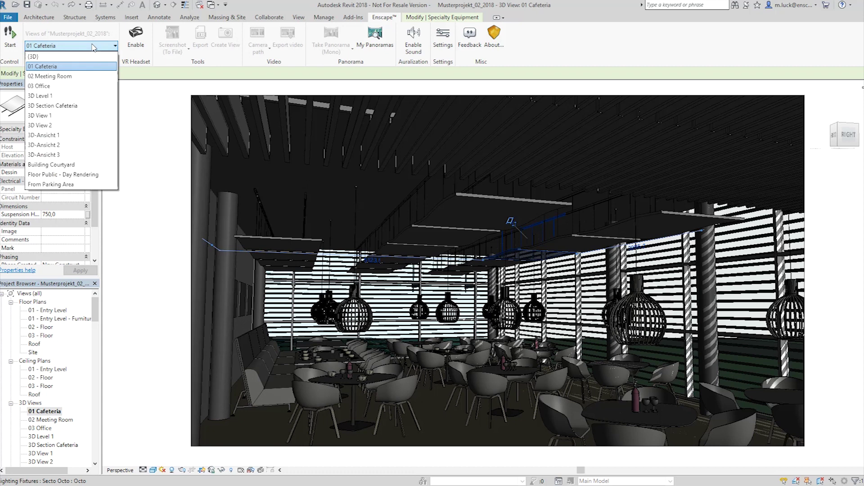
pyautogui.click(84, 68)
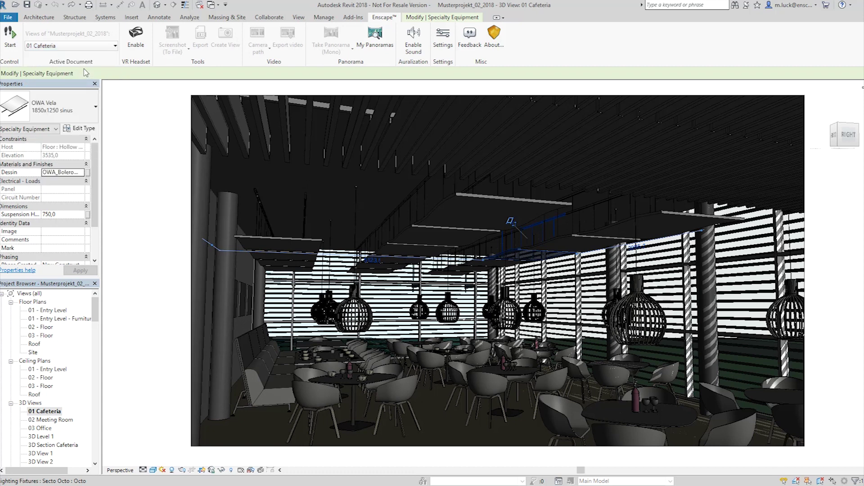
pyautogui.click(10, 39)
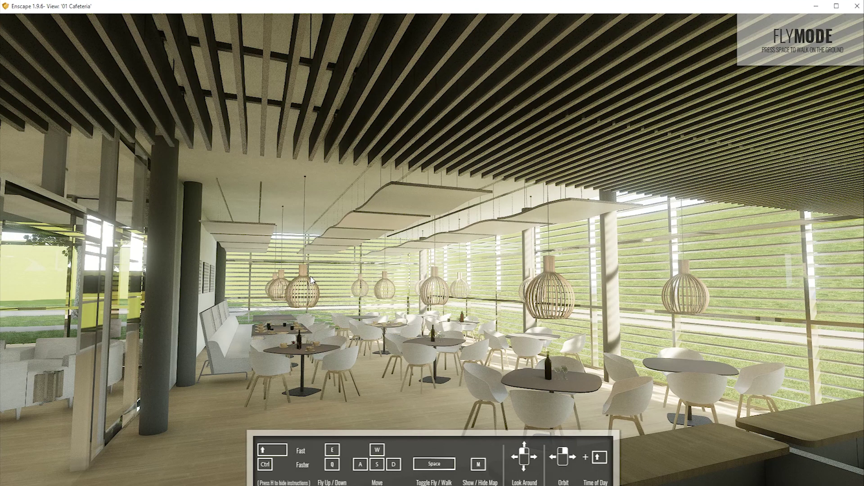
# Step: Fly forward and sideways through the cafeteria past the tables and pendant lamps
pyautogui.moveTo(432, 250); pyautogui.dragTo(322, 259)
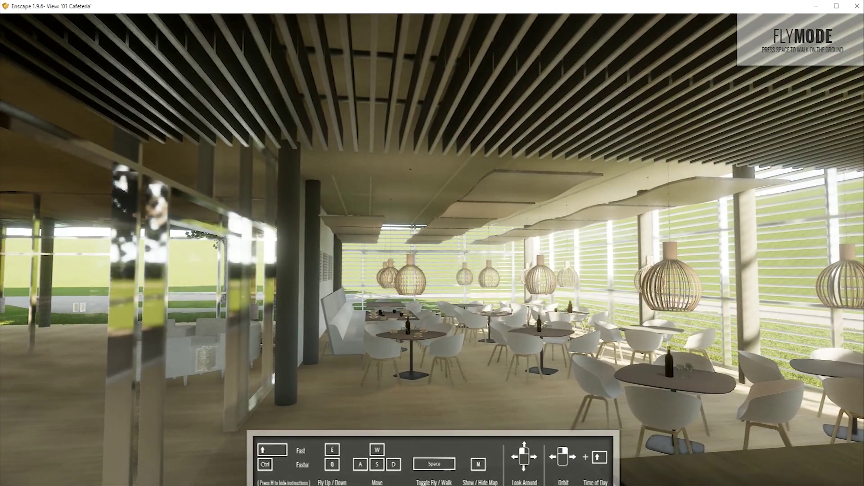
pyautogui.press('d')
pyautogui.moveTo(432, 250); pyautogui.dragTo(379, 267)
pyautogui.press('w')
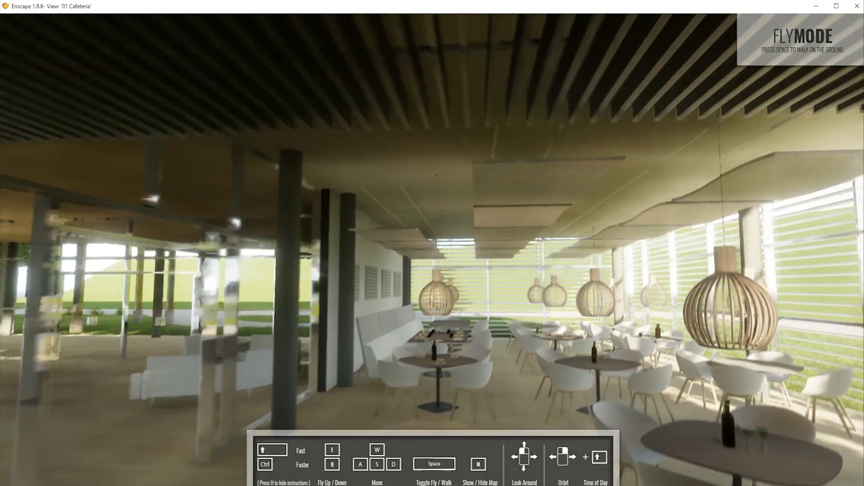
pyautogui.press('d')
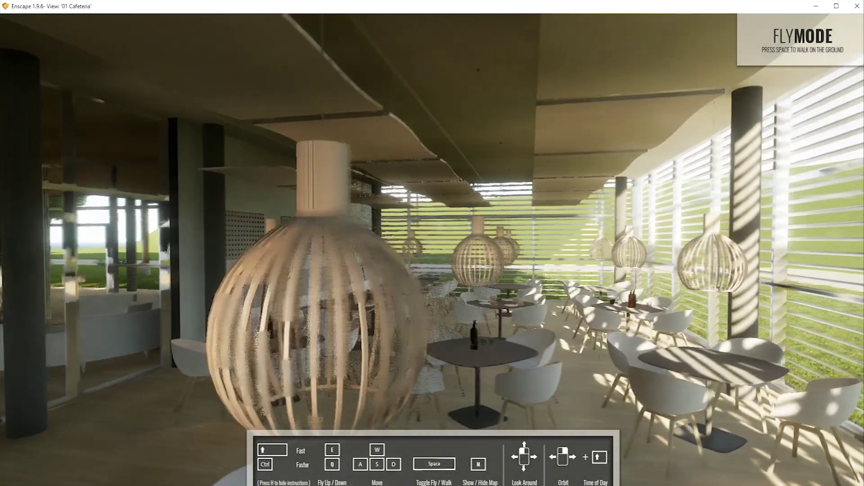
pyautogui.press('d')
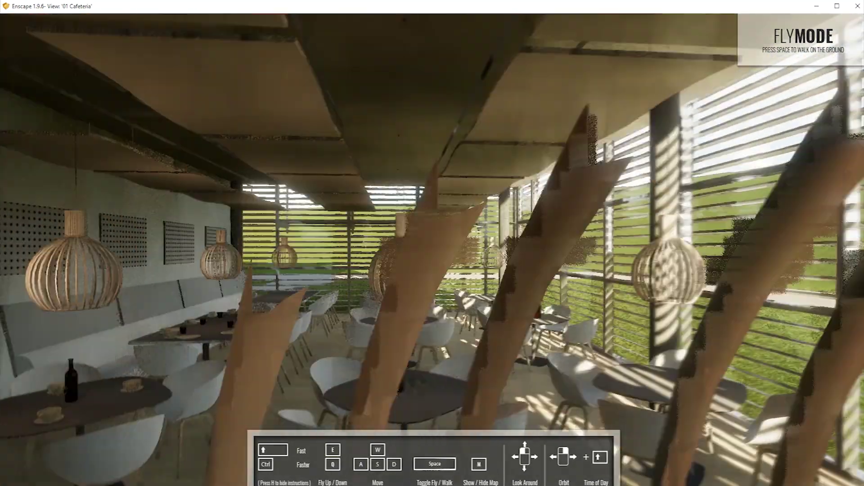
pyautogui.press('d')
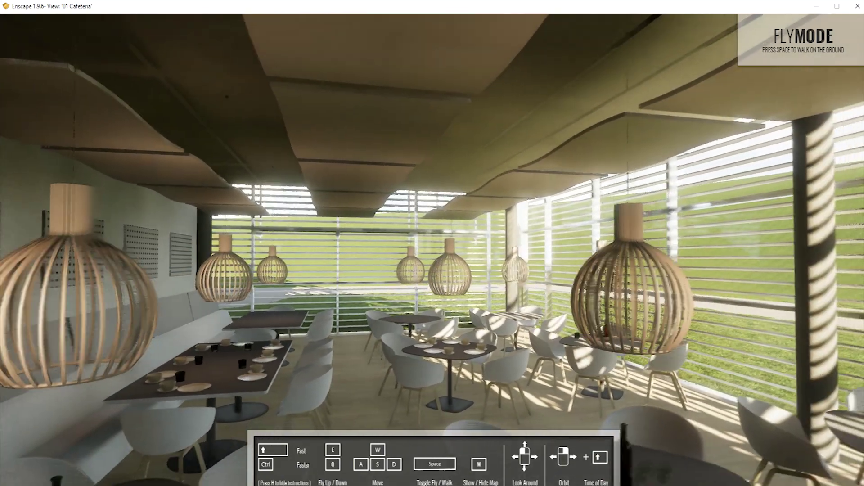
pyautogui.press('a')
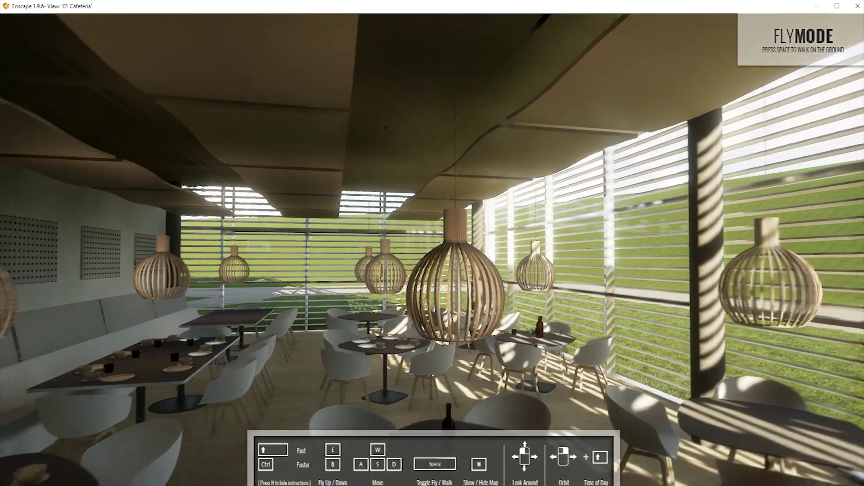
pyautogui.press('w')
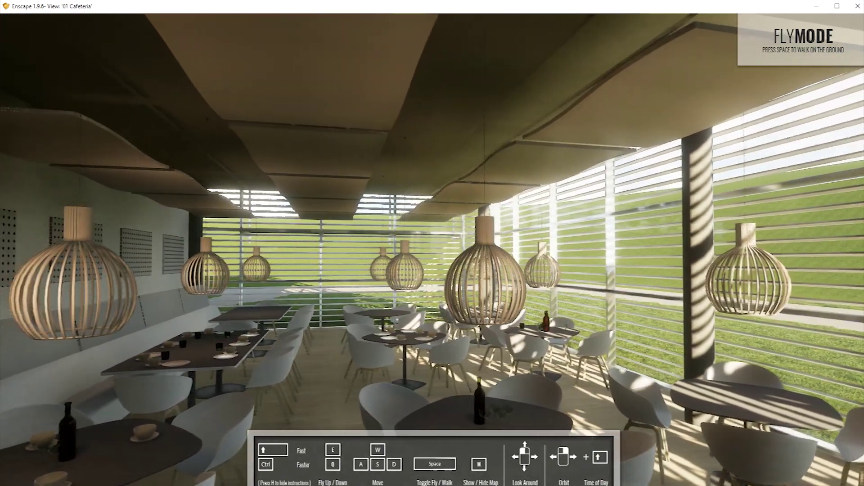
pyautogui.press('w')
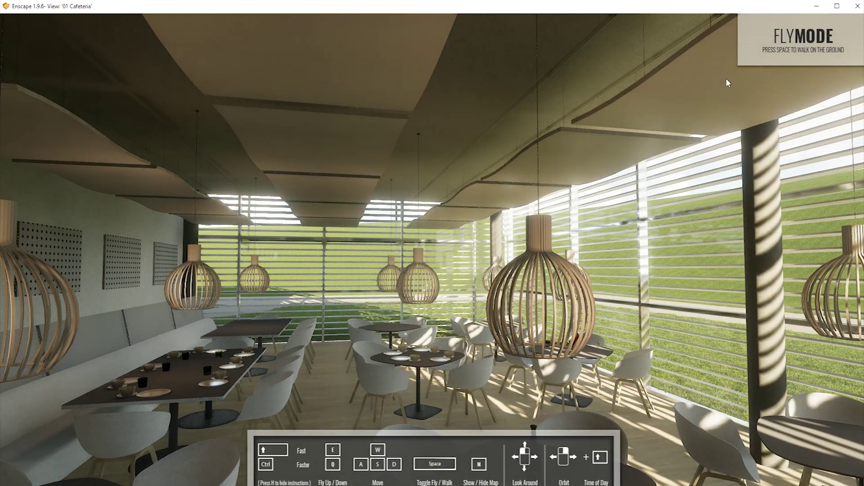
# Step: Rise above the tables, back away, and turn toward the glass partition
pyautogui.moveTo(606, 132); pyautogui.dragTo(597, 156)
pyautogui.press('e')
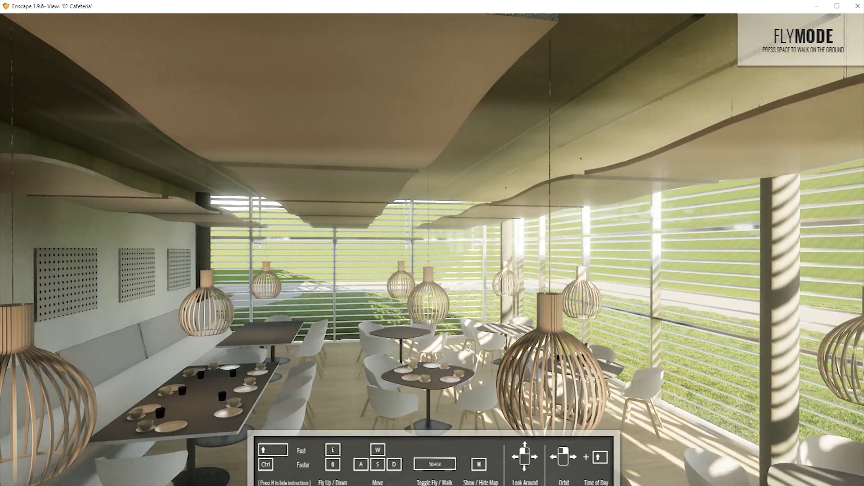
pyautogui.press('s')
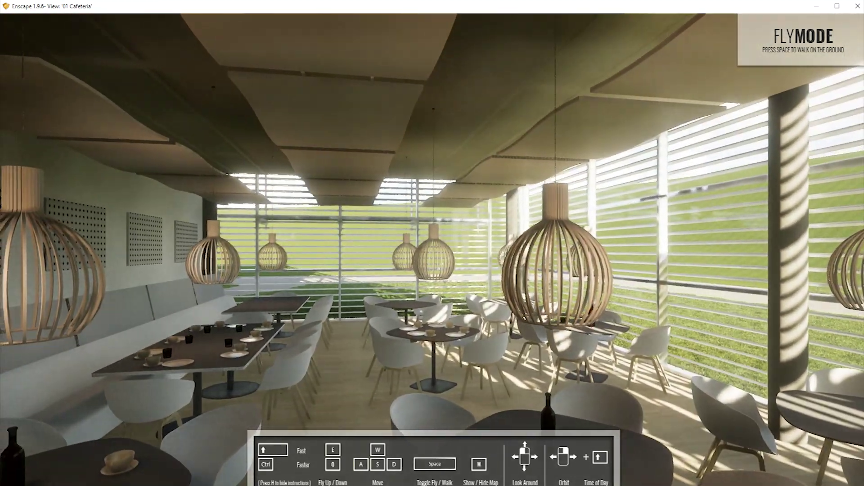
pyautogui.press('d')
pyautogui.moveTo(596, 155); pyautogui.dragTo(501, 191)
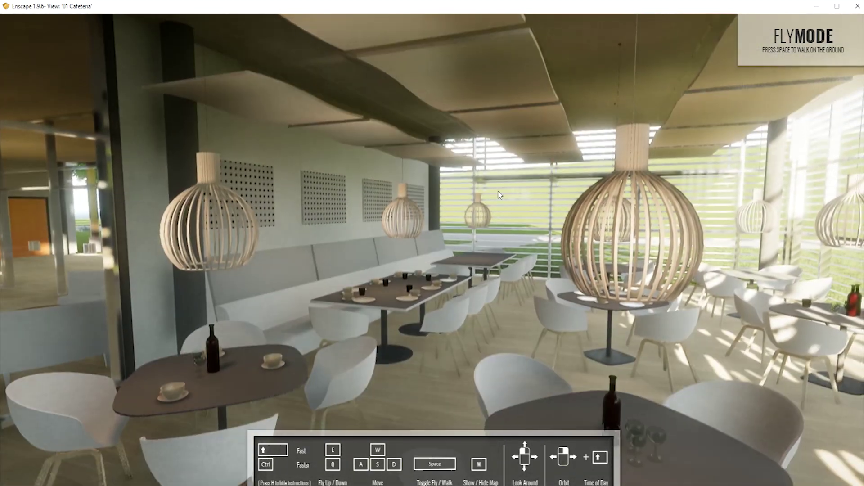
# Step: Move the sun to about 05:05 for early-morning light, then show the top-down minimap
pyautogui.moveTo(502, 191); pyautogui.dragTo(322, 207, button='right')
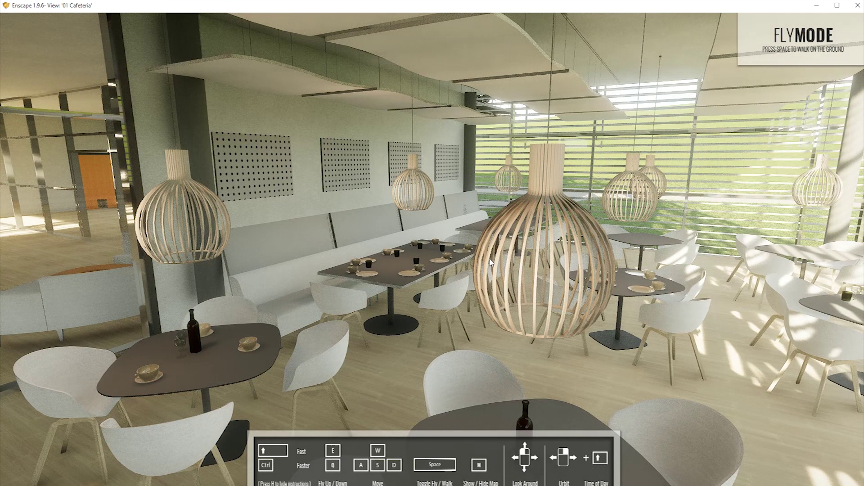
pyautogui.keyDown('shift'); pyautogui.moveTo(474, 261); pyautogui.dragTo(432, 261, button='right'); pyautogui.keyUp('shift')
pyautogui.keyDown('shift'); pyautogui.moveTo(406, 264); pyautogui.dragTo(361, 265); pyautogui.keyUp('shift')
pyautogui.keyDown('shift'); pyautogui.moveTo(360, 265); pyautogui.dragTo(322, 265, button='right'); pyautogui.keyUp('shift')
pyautogui.keyDown('shift'); pyautogui.moveTo(450, 262); pyautogui.dragTo(488, 261, button='right'); pyautogui.keyUp('shift')
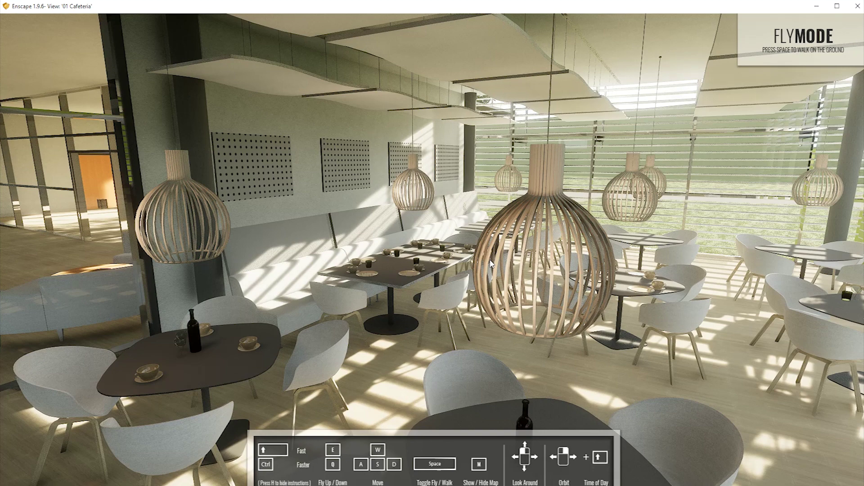
pyautogui.press('m')
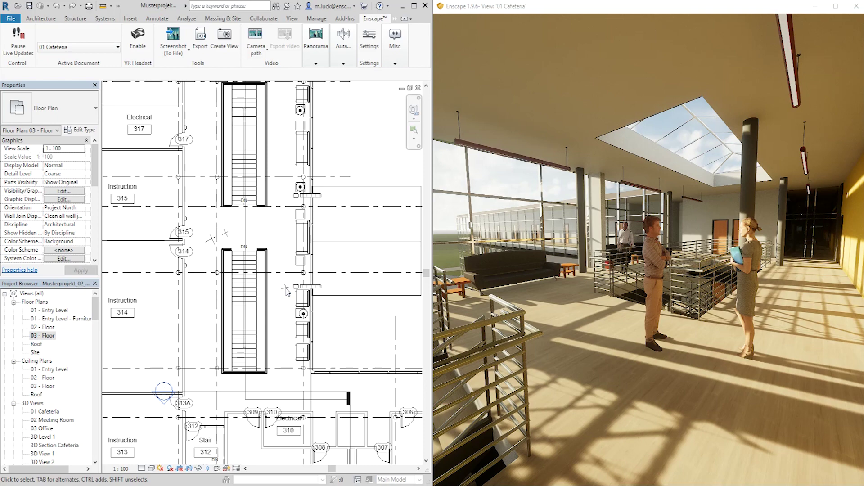
# Step: Move the person entourage figure to the stair landing on 03 - Floor plan and select the curtain grid line
pyautogui.moveTo(287, 289); pyautogui.dragTo(192, 218)
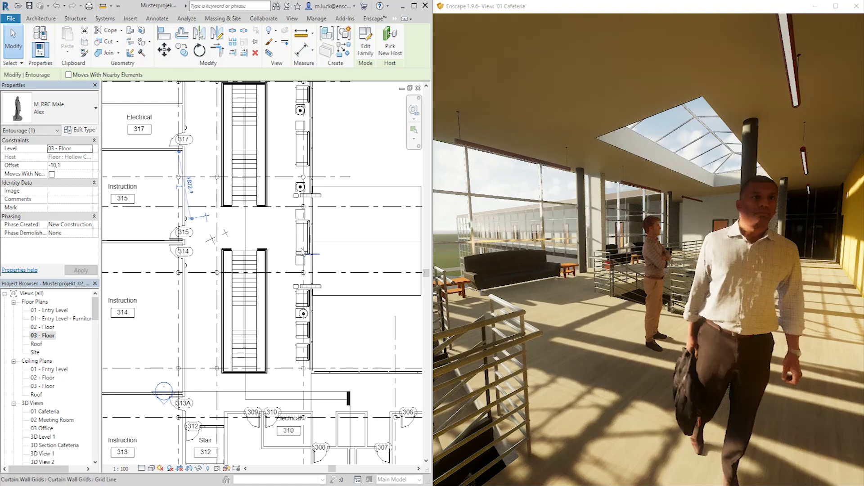
pyautogui.click(302, 251)
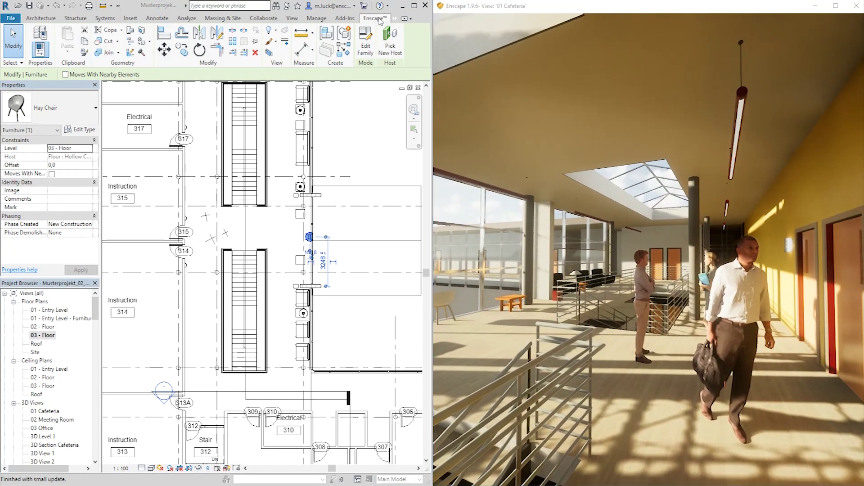
pyautogui.click(375, 18)
# Step: Turn on White Mode in Enscape Settings and add outlines at about 31%
pyautogui.click(370, 43)
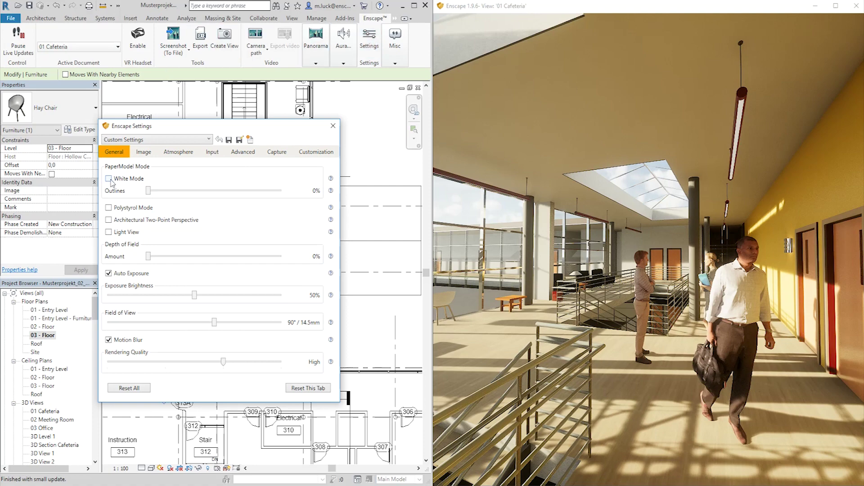
pyautogui.click(108, 179)
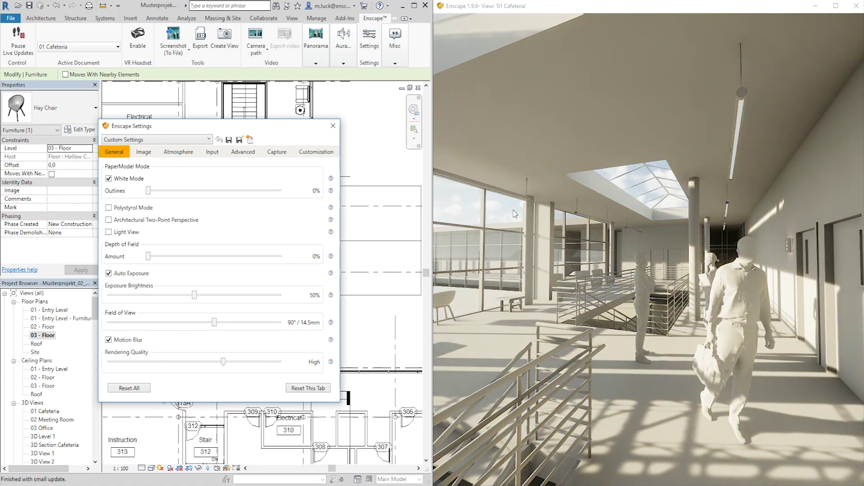
pyautogui.moveTo(515, 214); pyautogui.dragTo(599, 216, button='right')
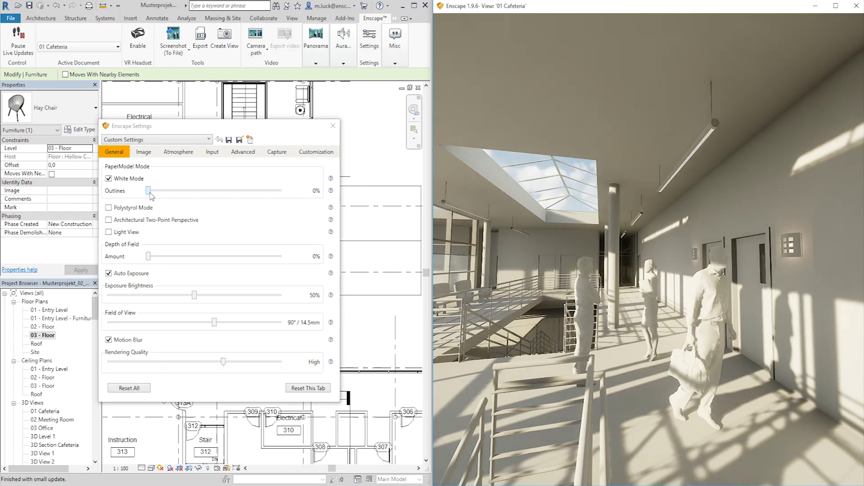
pyautogui.moveTo(151, 196); pyautogui.dragTo(201, 194)
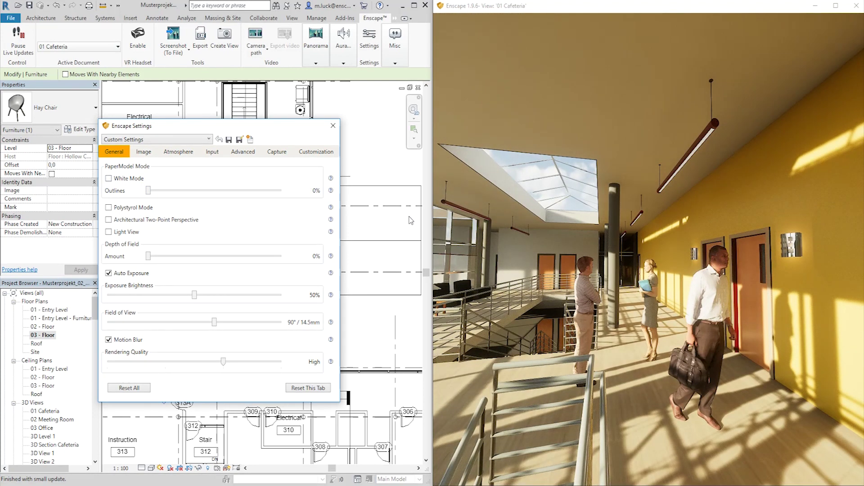
pyautogui.click(112, 233)
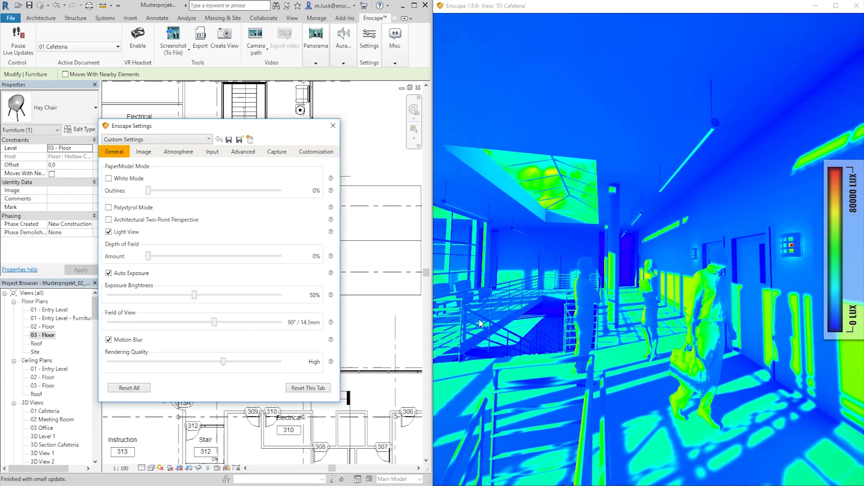
pyautogui.moveTo(480, 323); pyautogui.dragTo(626, 316)
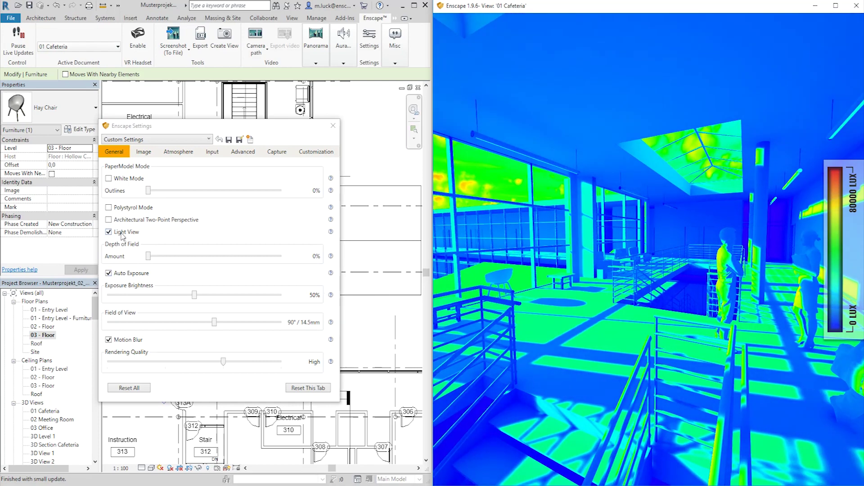
pyautogui.click(108, 232)
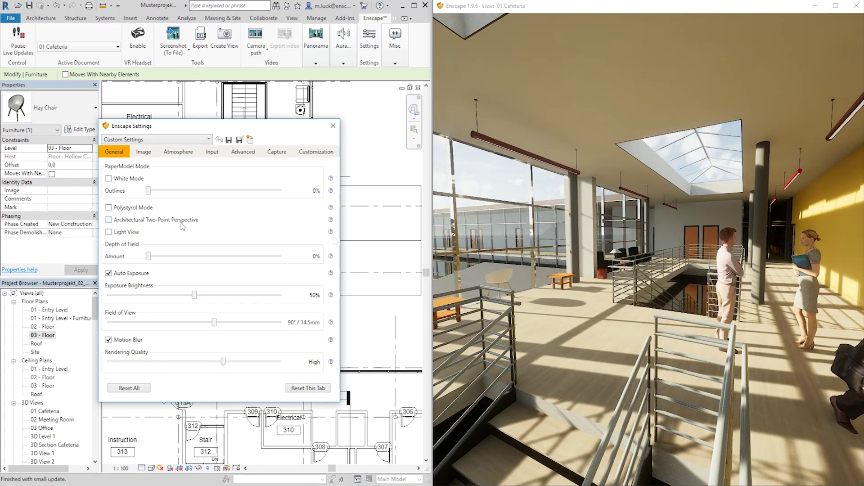
pyautogui.moveTo(599, 222); pyautogui.dragTo(469, 219)
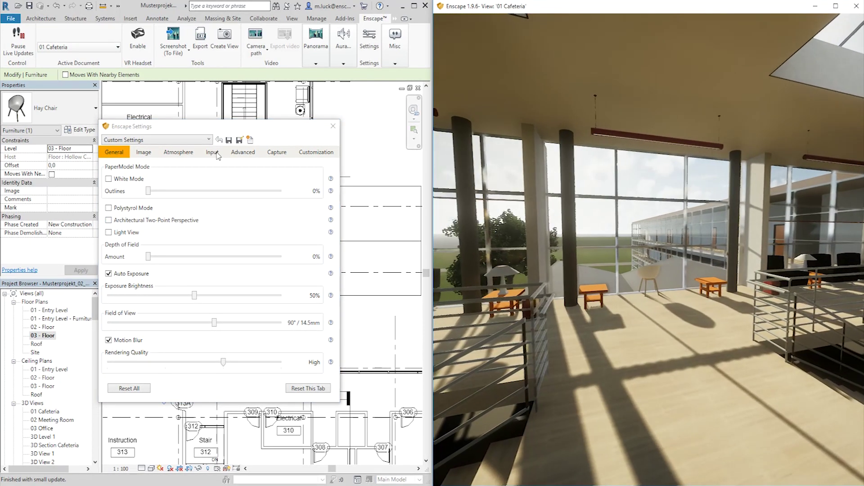
# Step: Enable Load Skybox From File under Image > Atmosphere to show the cypress-hillside skybox
pyautogui.click(143, 152)
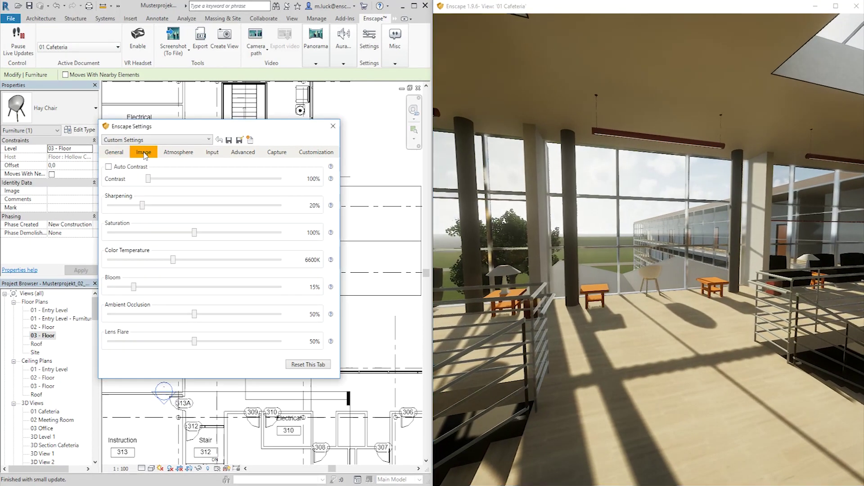
pyautogui.click(176, 152)
pyautogui.click(109, 167)
pyautogui.moveTo(577, 231); pyautogui.dragTo(459, 227)
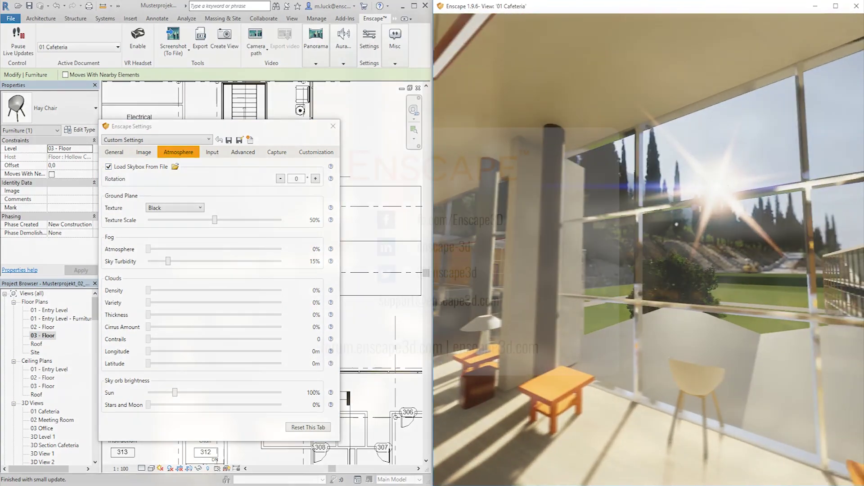